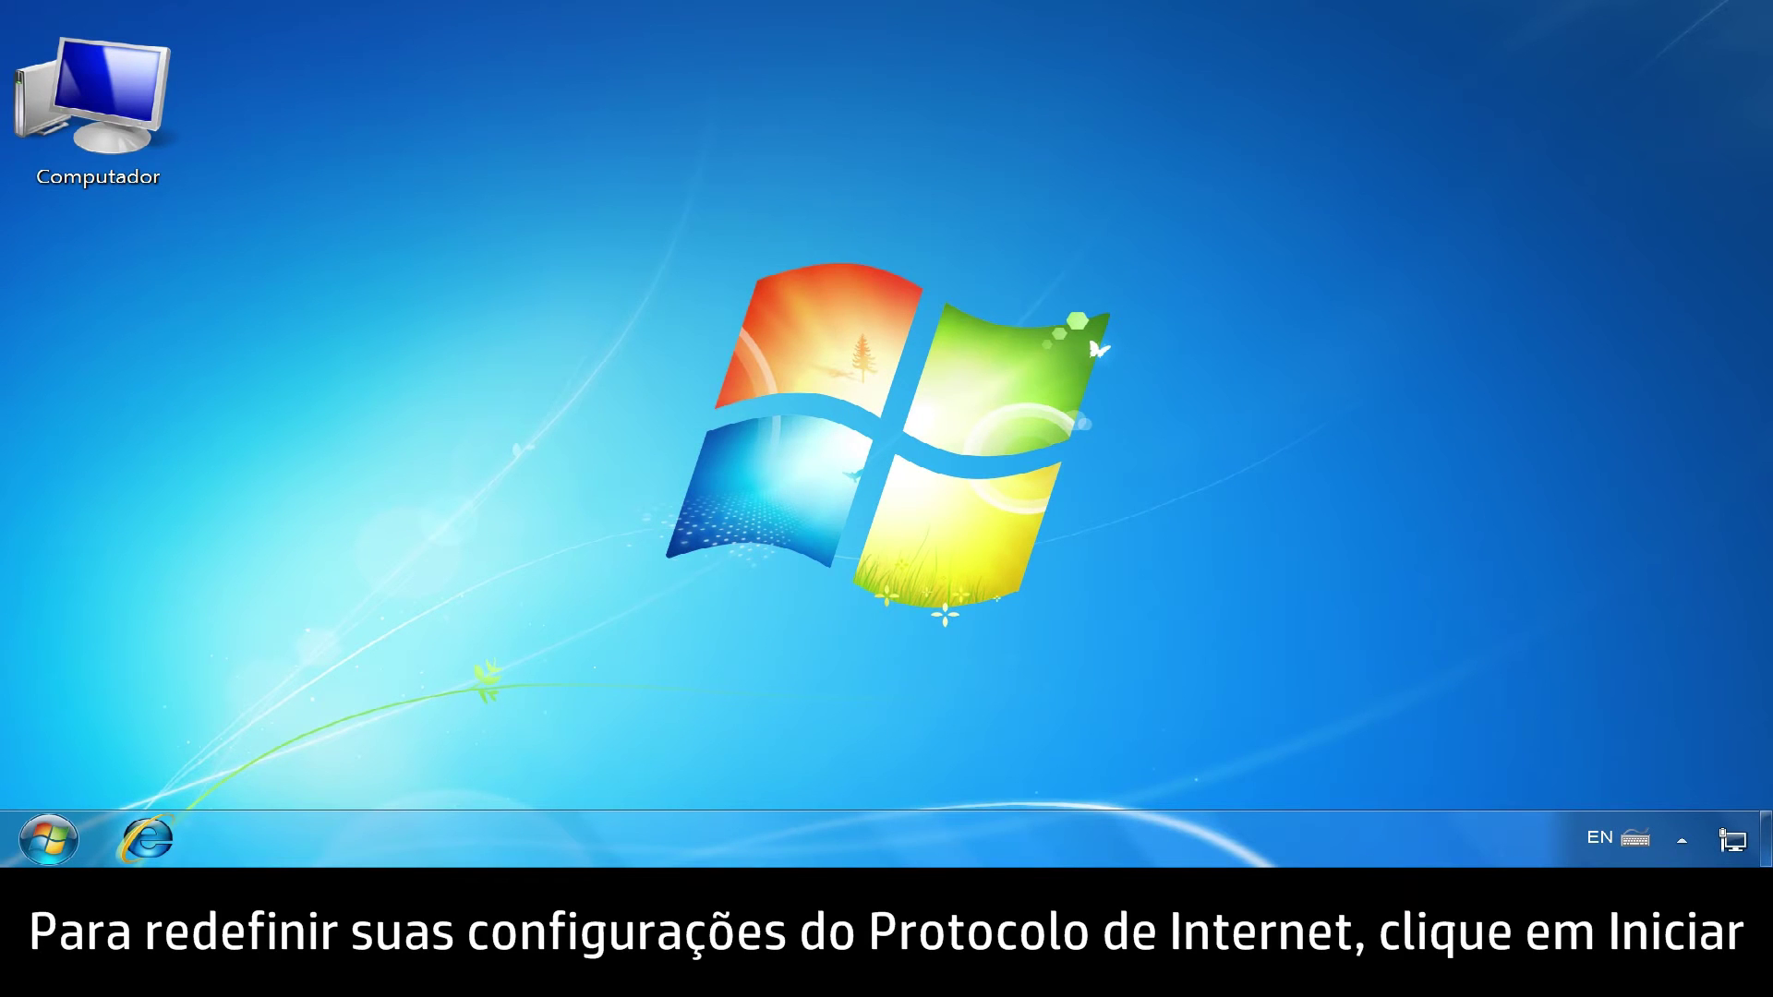
Launch Command Prompt as administrator from Start > All Programs > Accessories.
{"action": "left_click", "coordinate": [48, 838]}
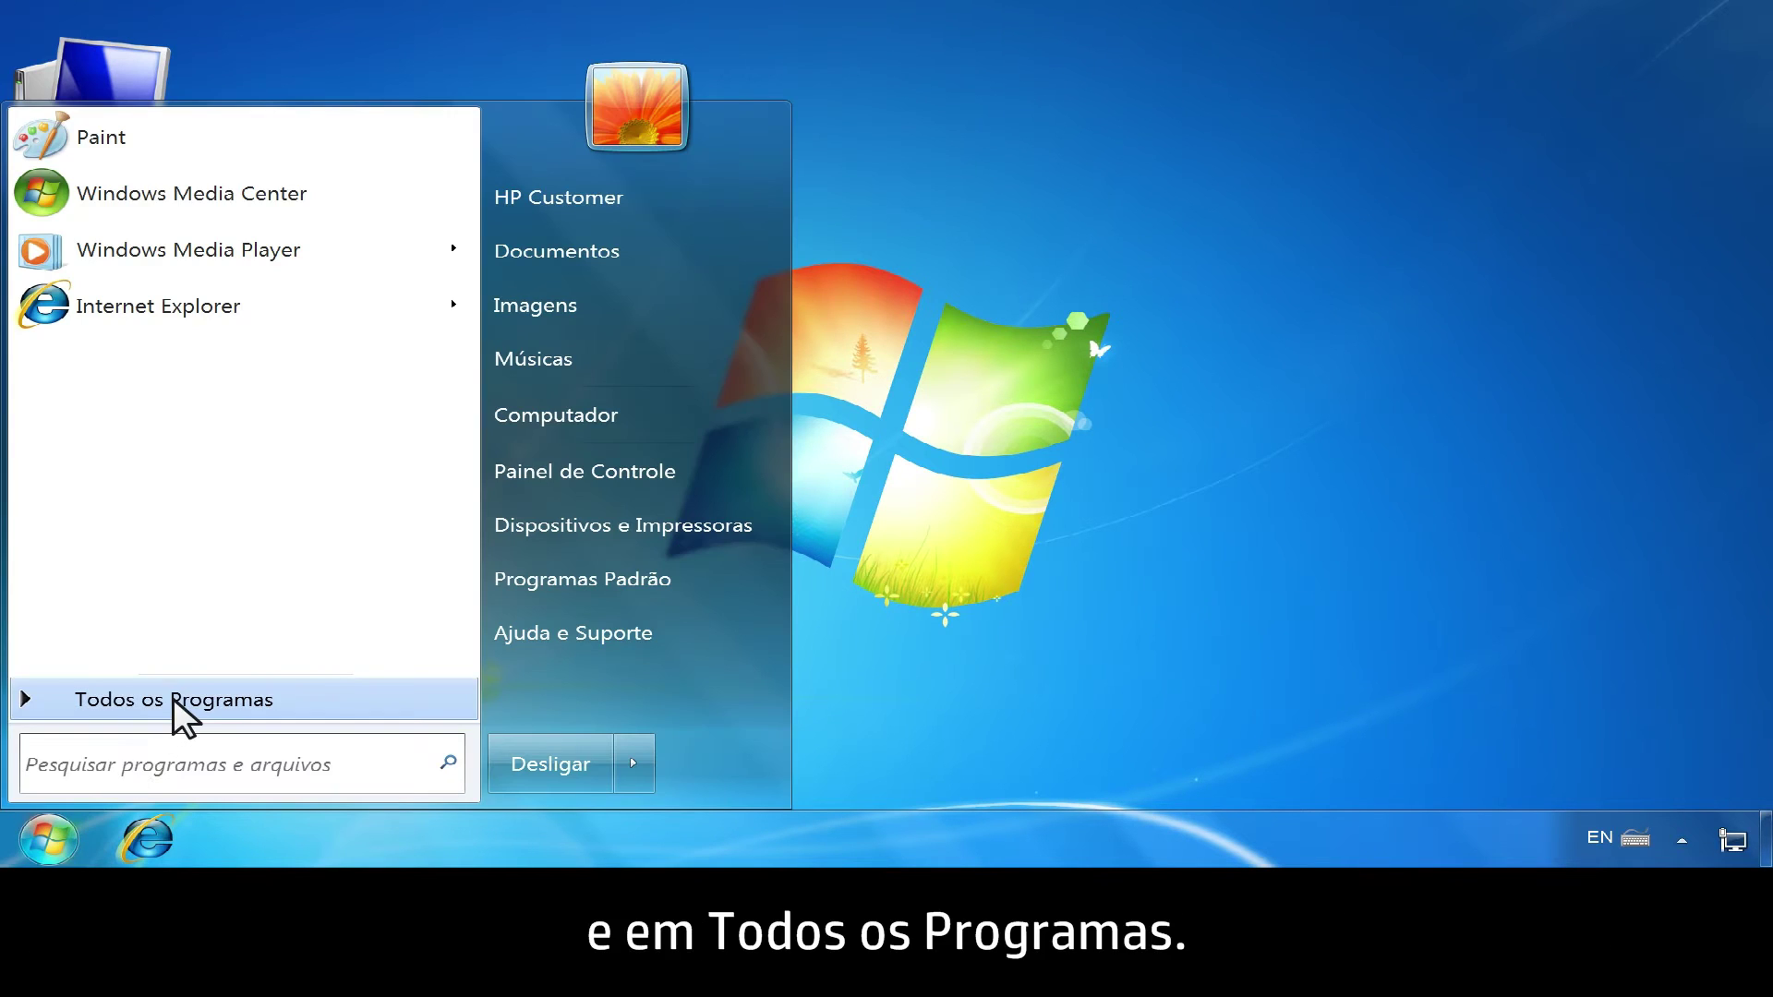
{"action": "left_click", "coordinate": [173, 697]}
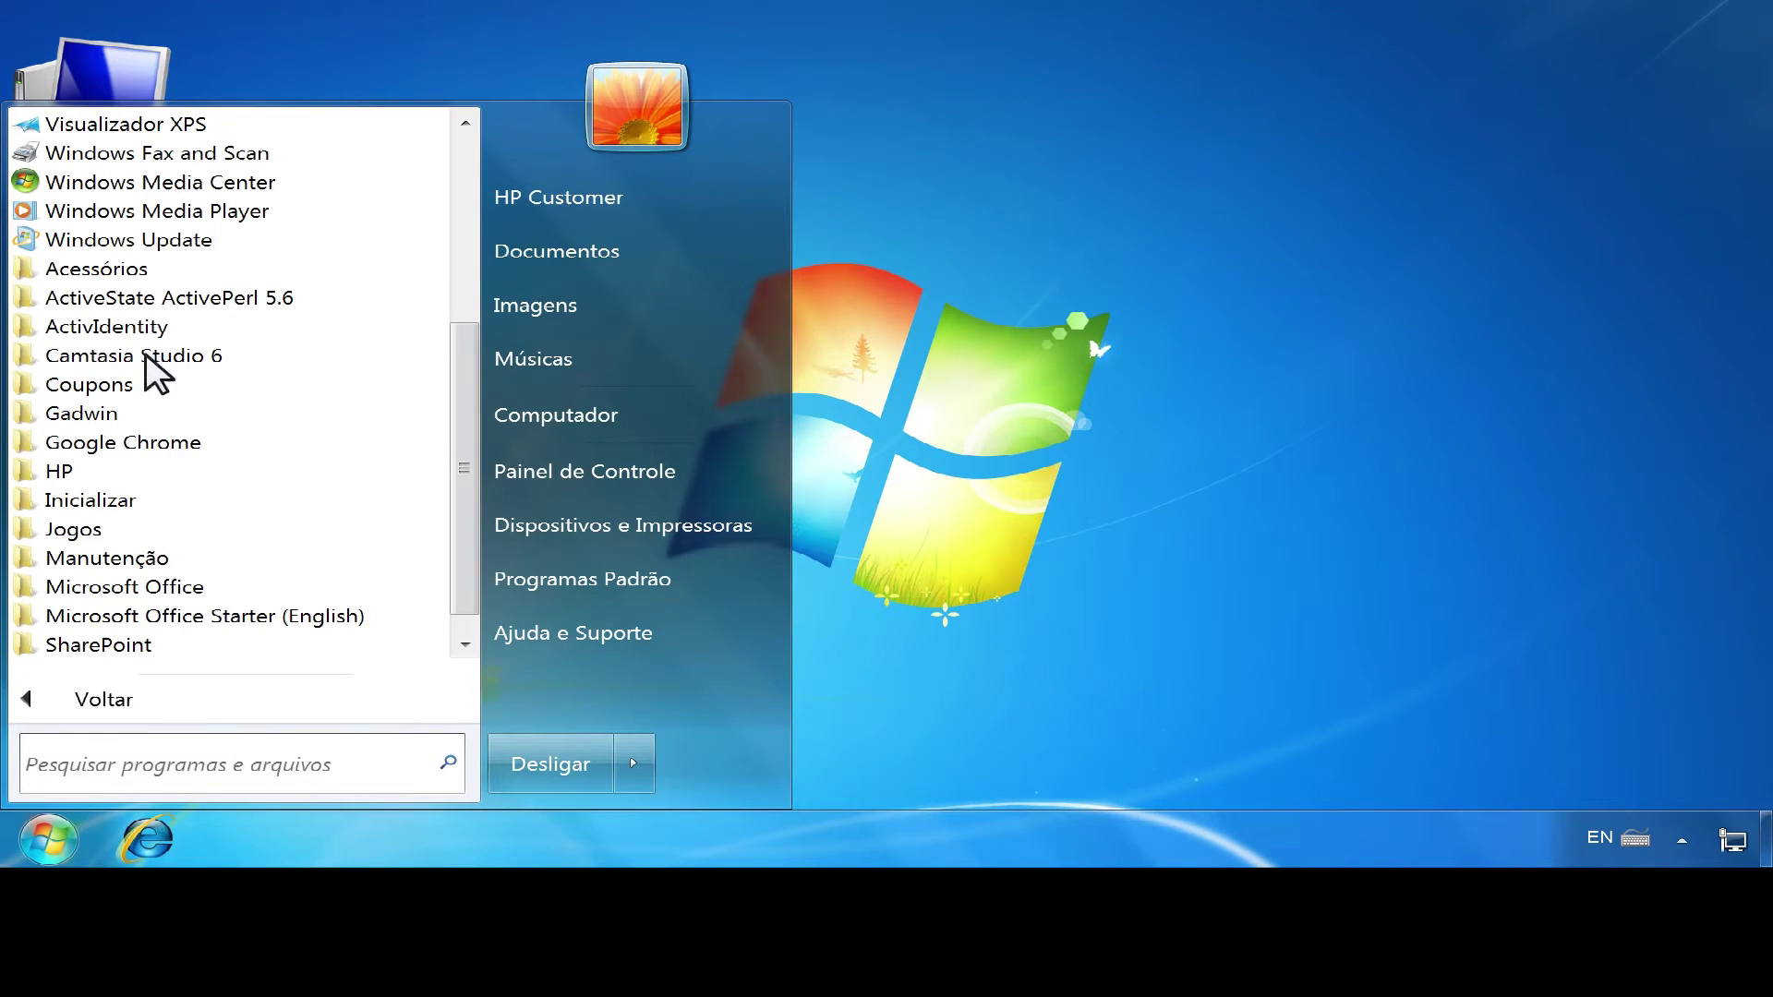
{"action": "left_click", "coordinate": [138, 271]}
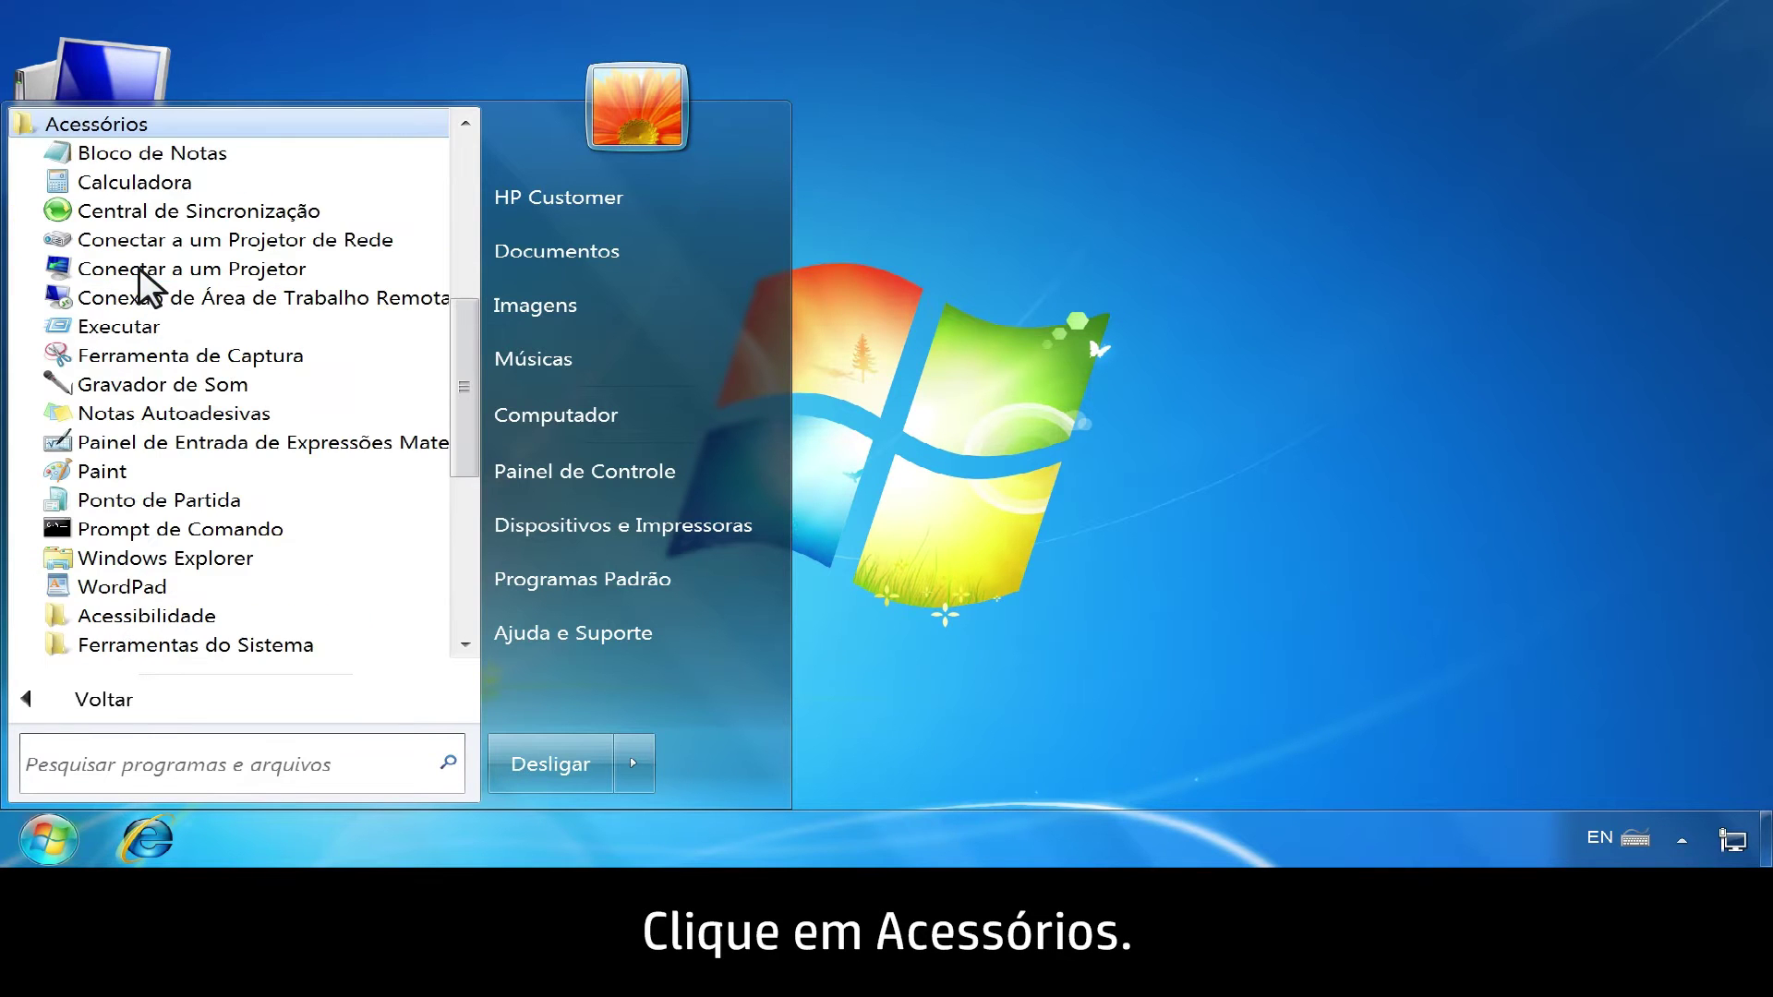
{"action": "right_click", "coordinate": [277, 530]}
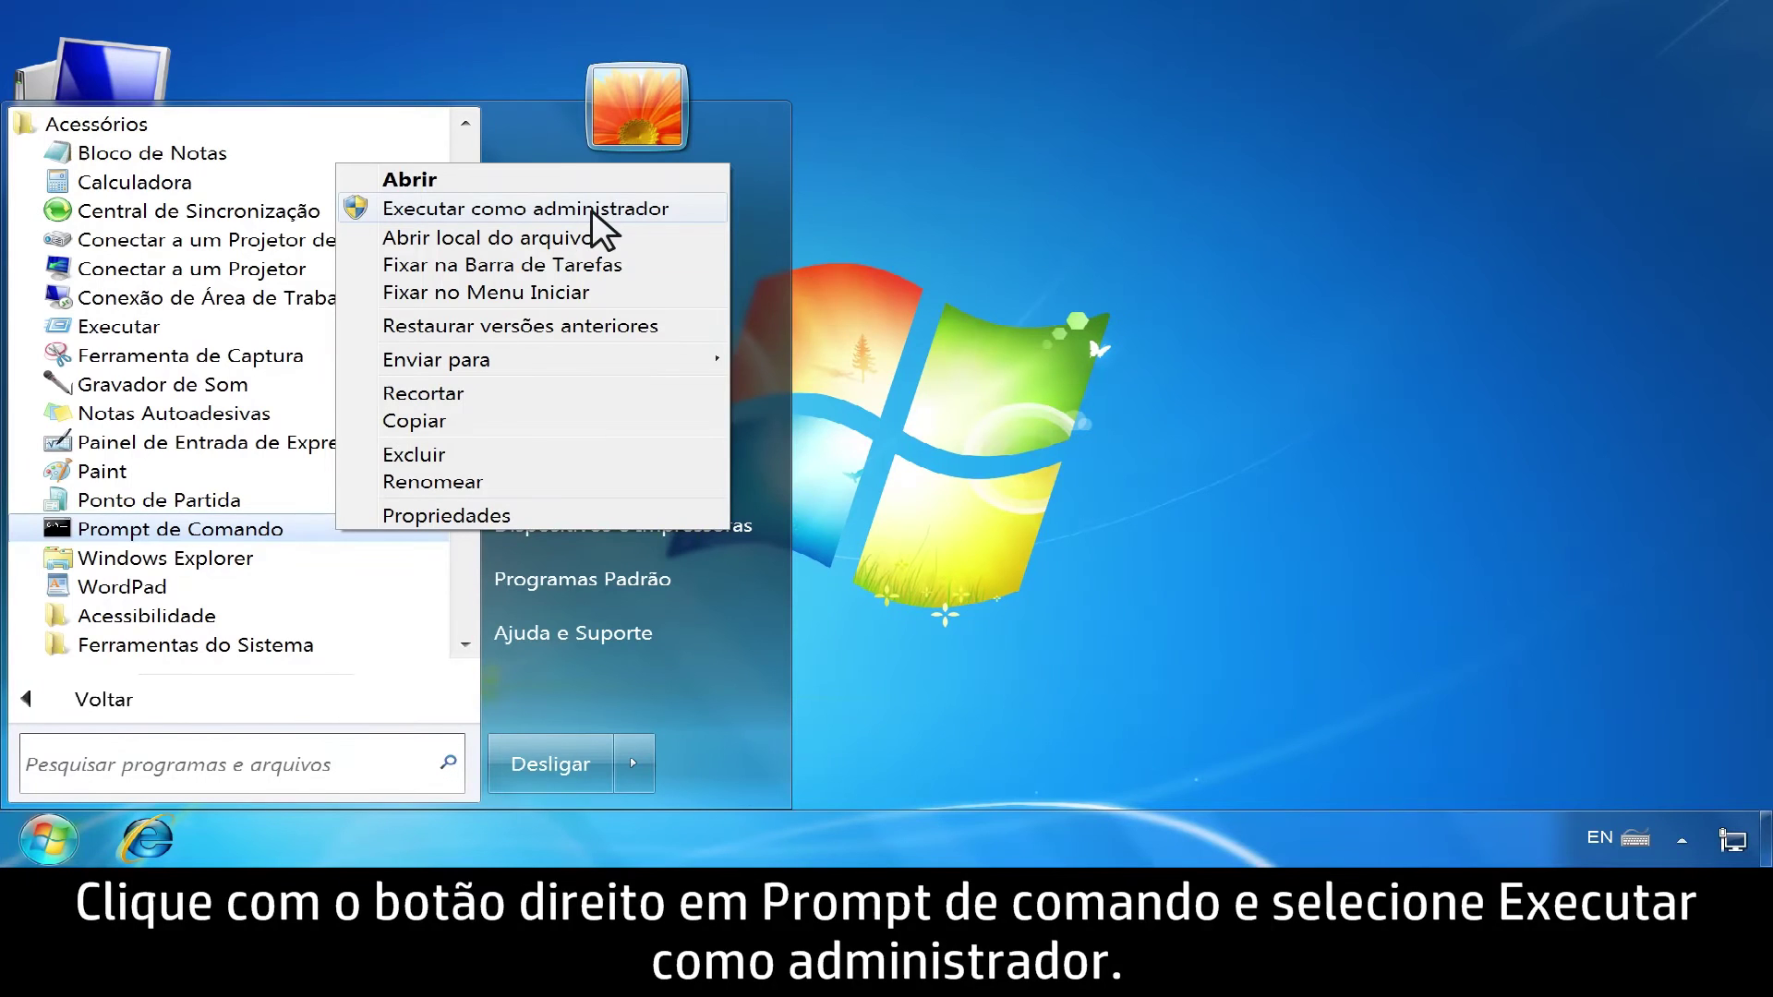
{"action": "left_click", "coordinate": [591, 212]}
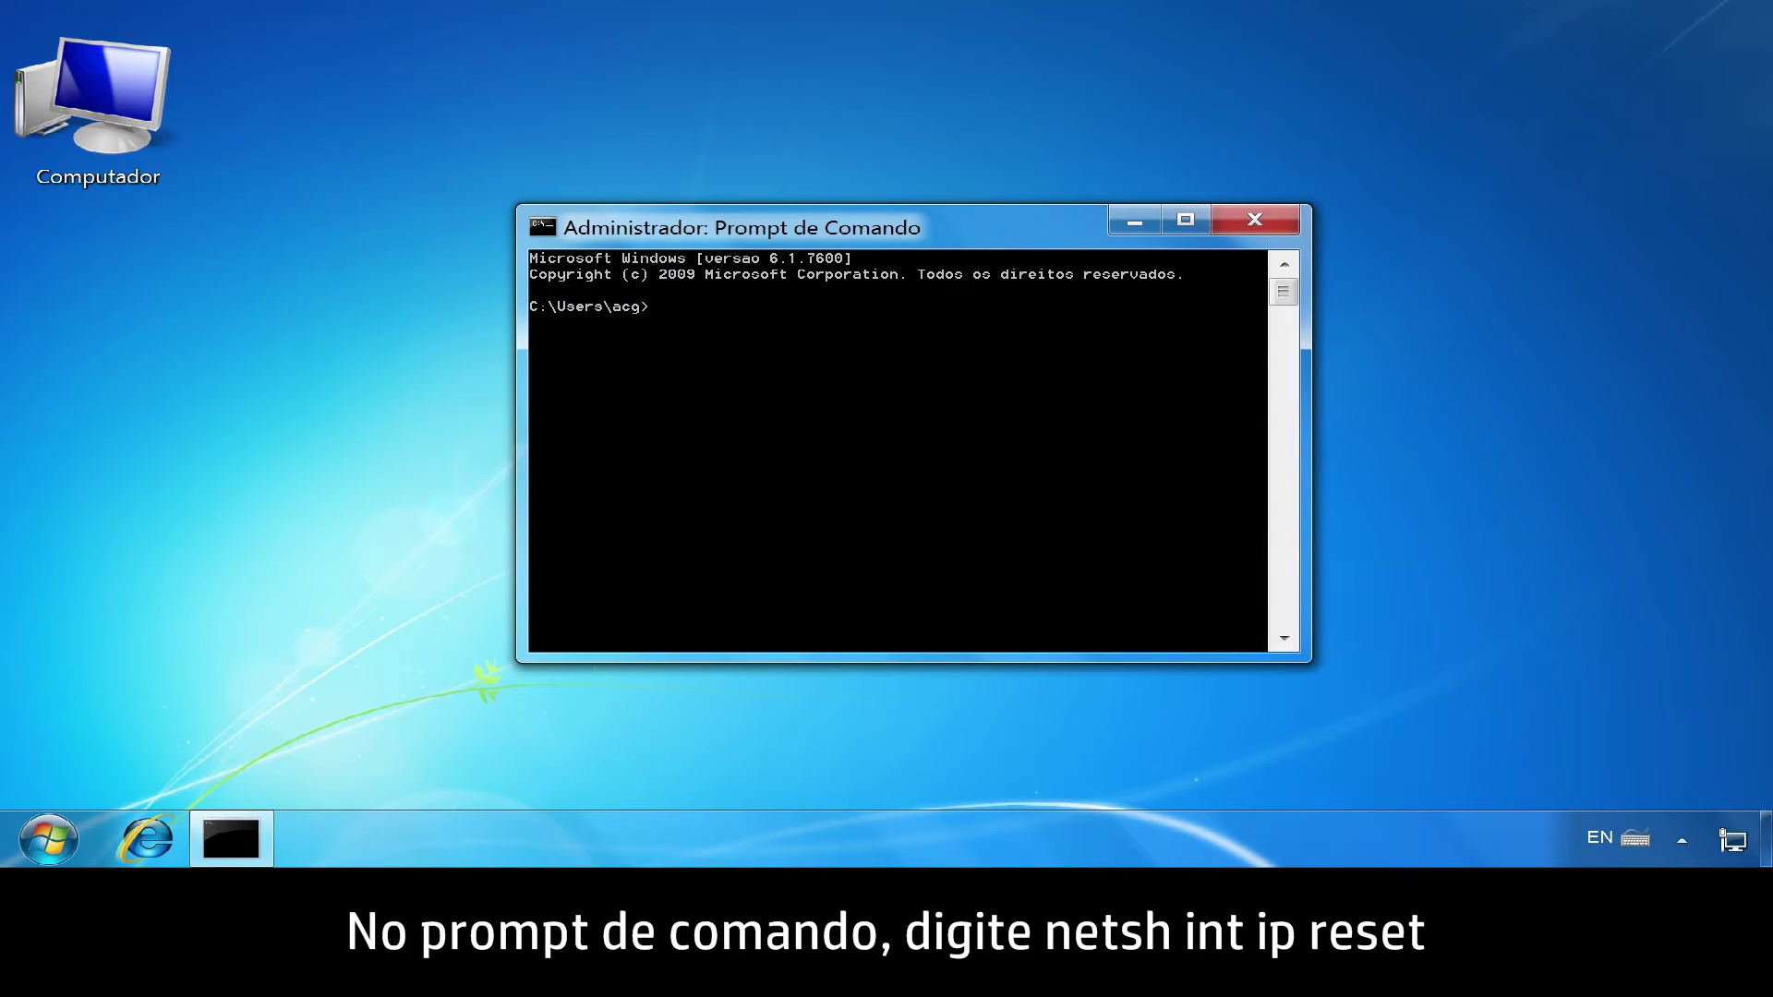
{"action": "type", "text": "netsh int ip r"}
{"action": "type", "text": "eset"}
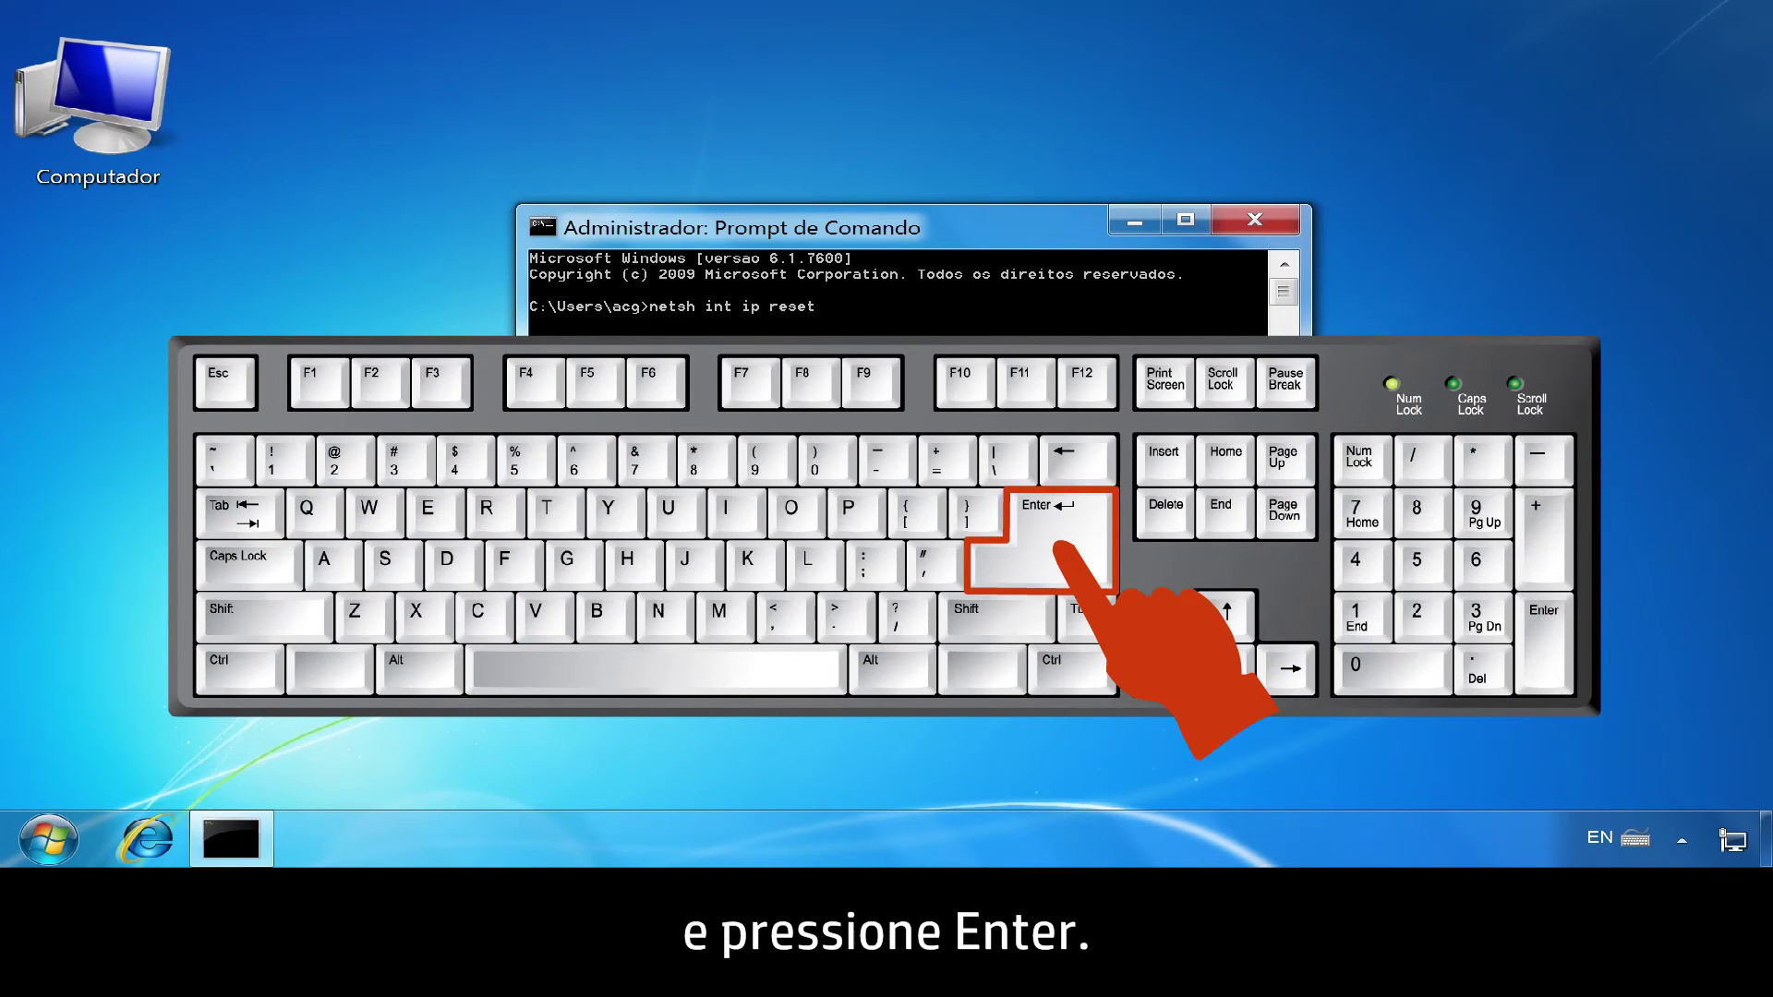
Run netsh int ip reset so the interface and route resets report OK.
{"action": "key", "text": "Return"}
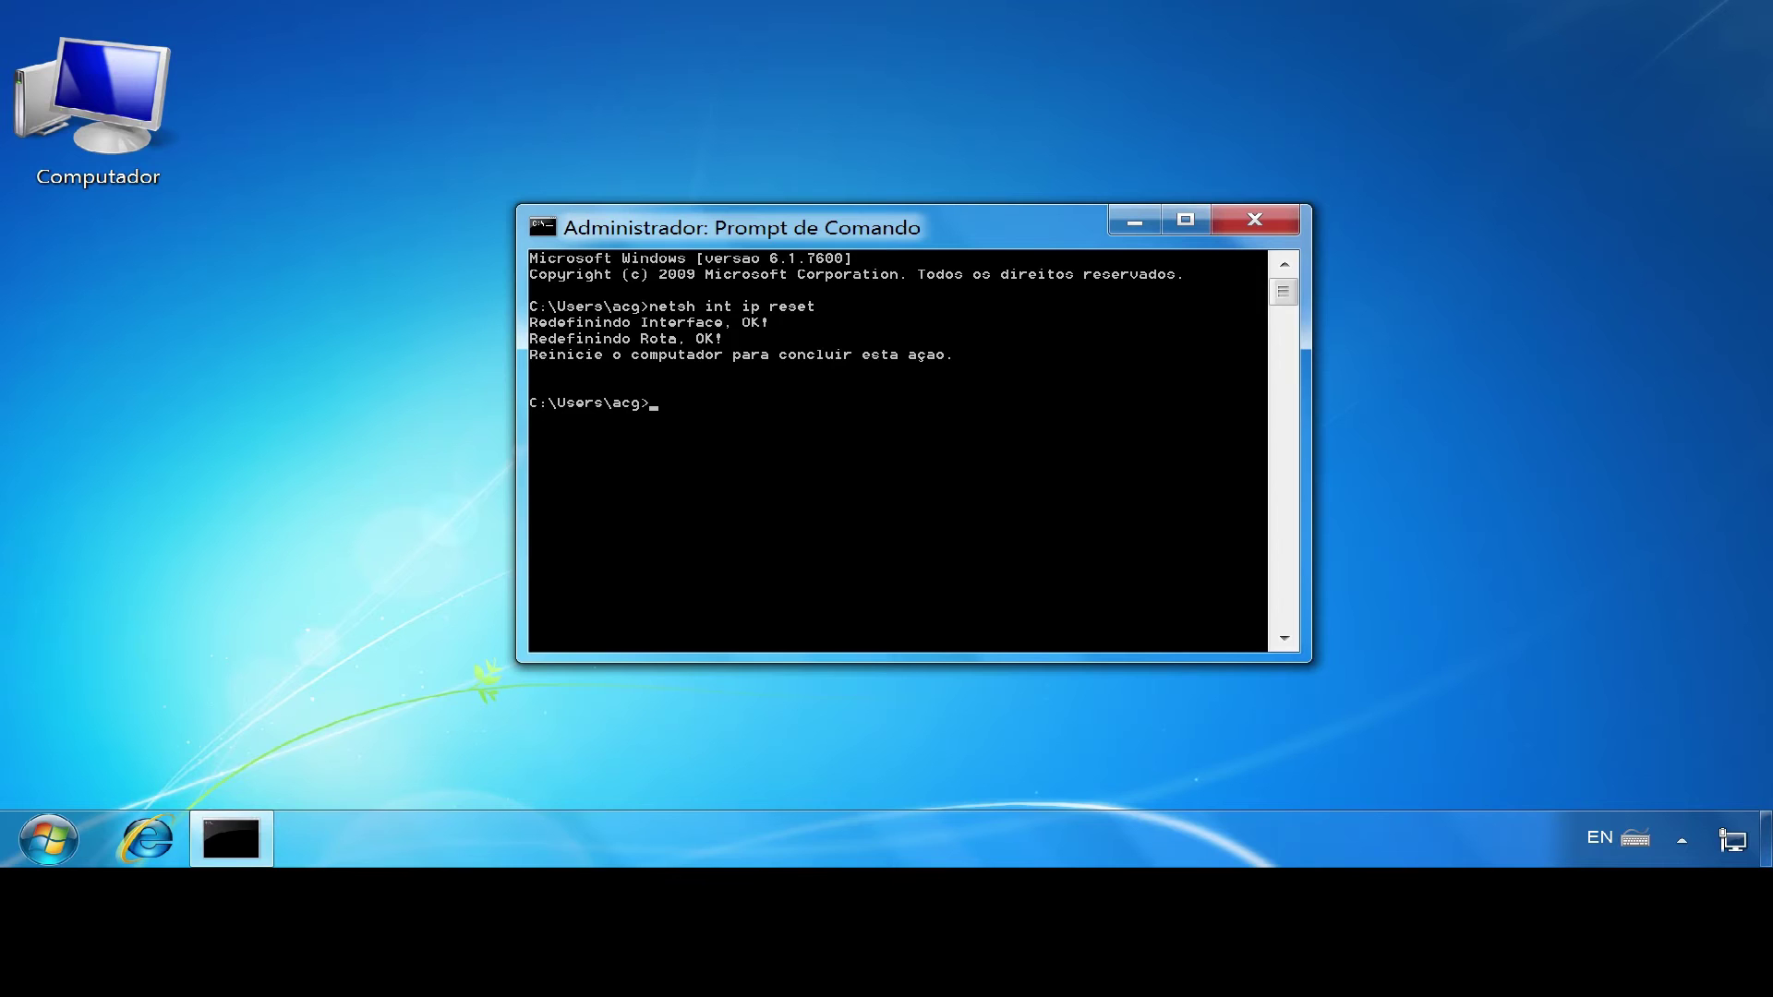
{"action": "type", "text": "netsh winsock reset"}
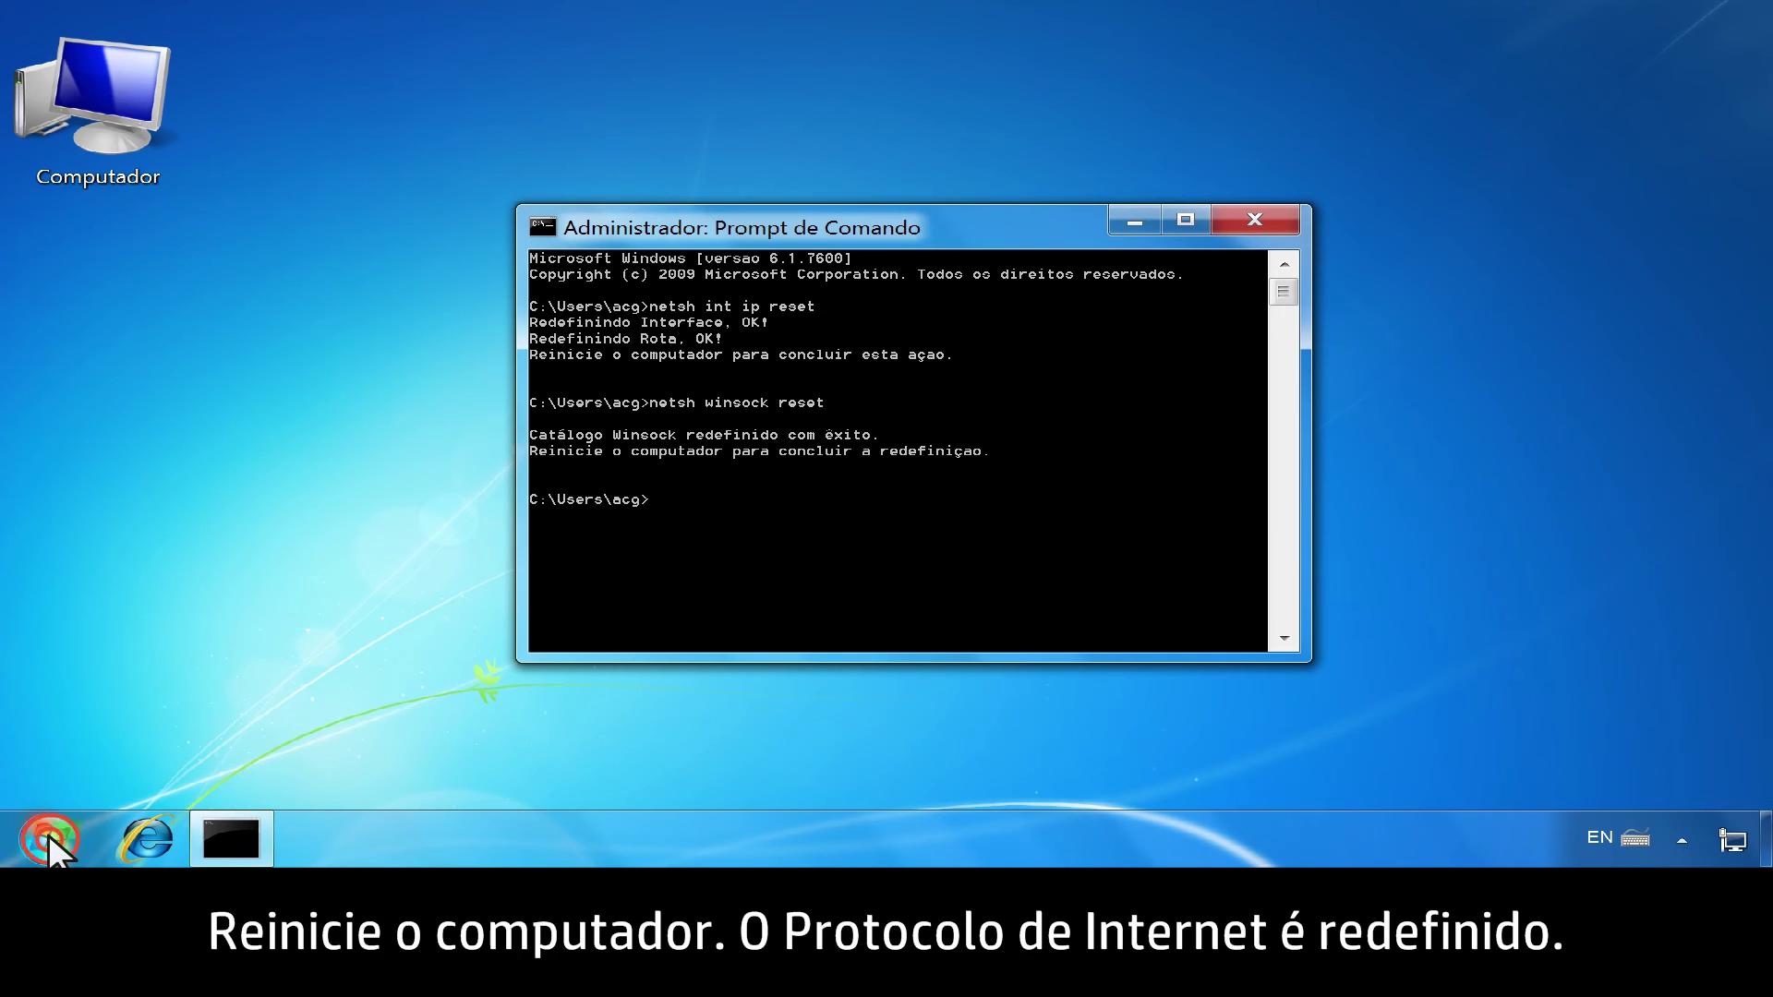
Show the Start menu's shutdown options, including Reiniciar (Restart).
{"action": "left_click", "coordinate": [49, 835]}
{"action": "left_click", "coordinate": [635, 760]}
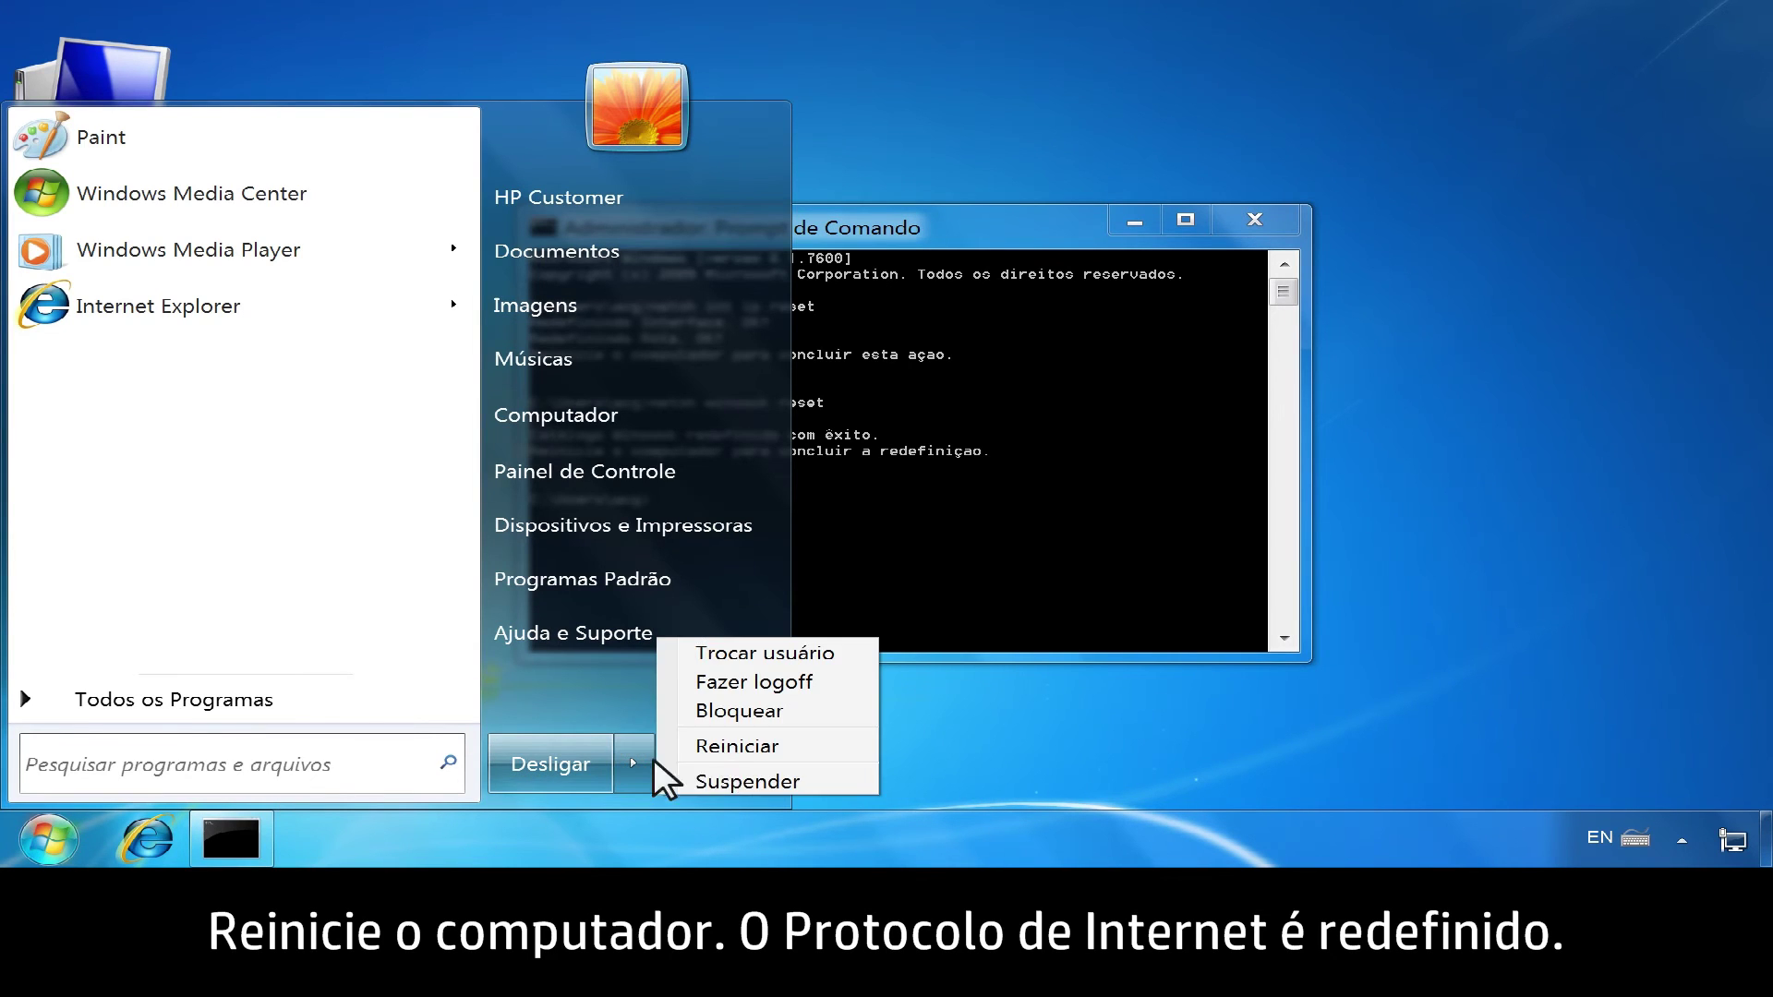